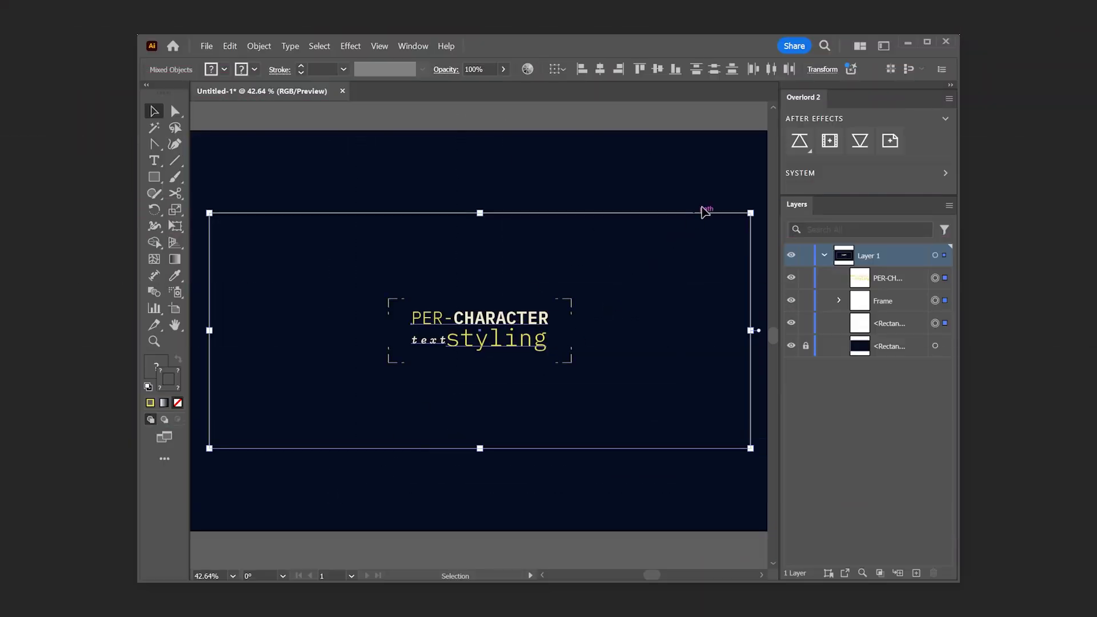
Push the PER-CHARACTER artwork into After Effects via Overlord and select only the text layer
left_click(800, 141)
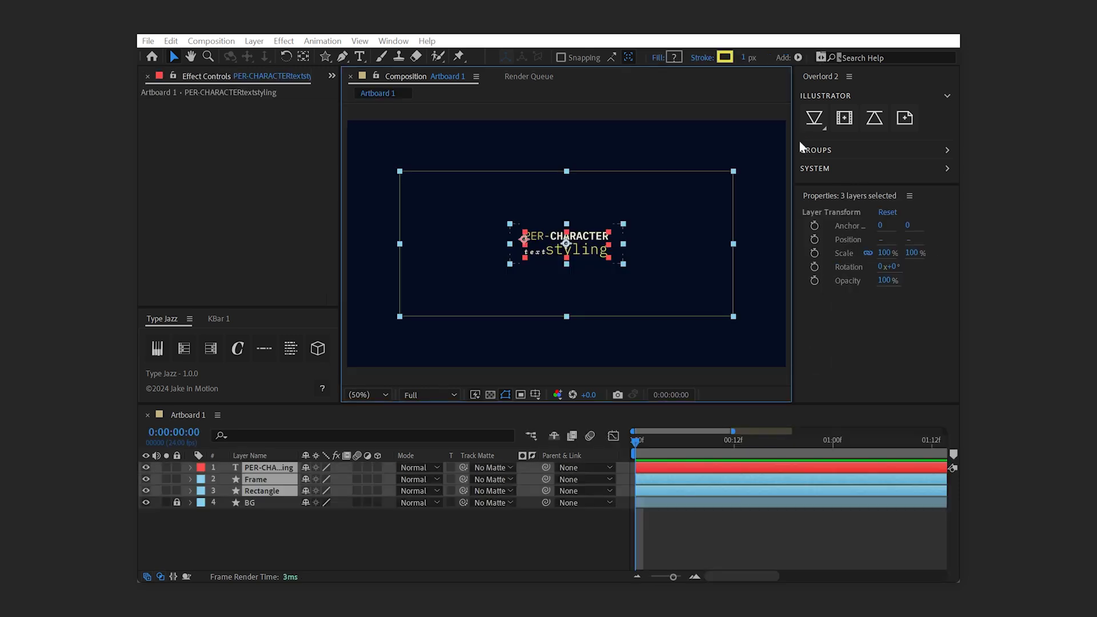
left_click(298, 539)
left_click(253, 469)
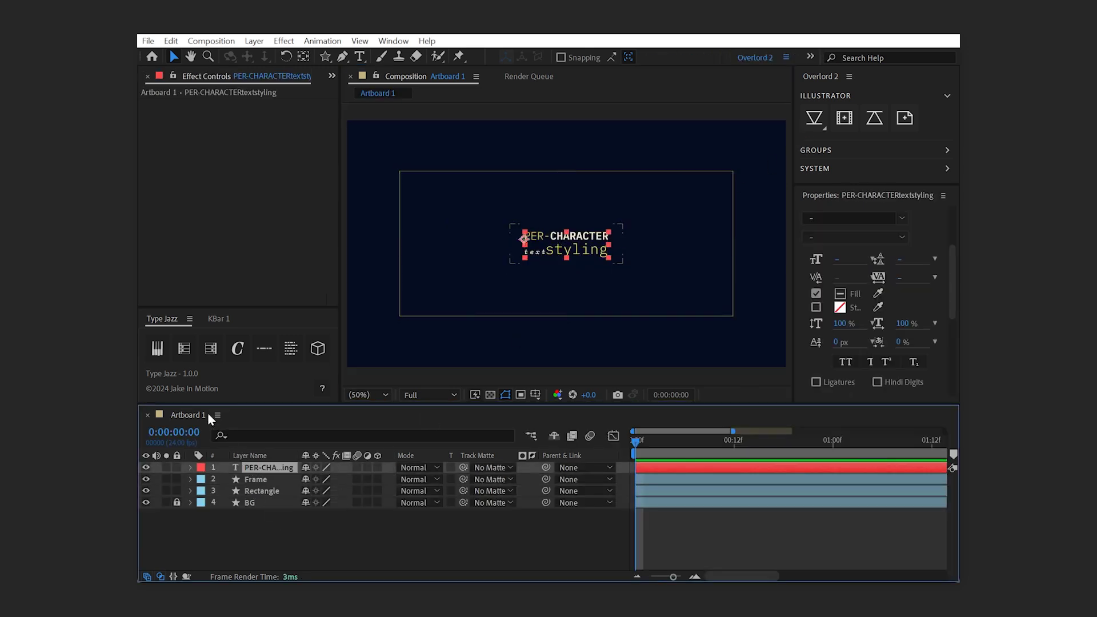
Apply a Type Jazz animate-in preset to the PER-CHARACTER text layer
left_click(157, 349)
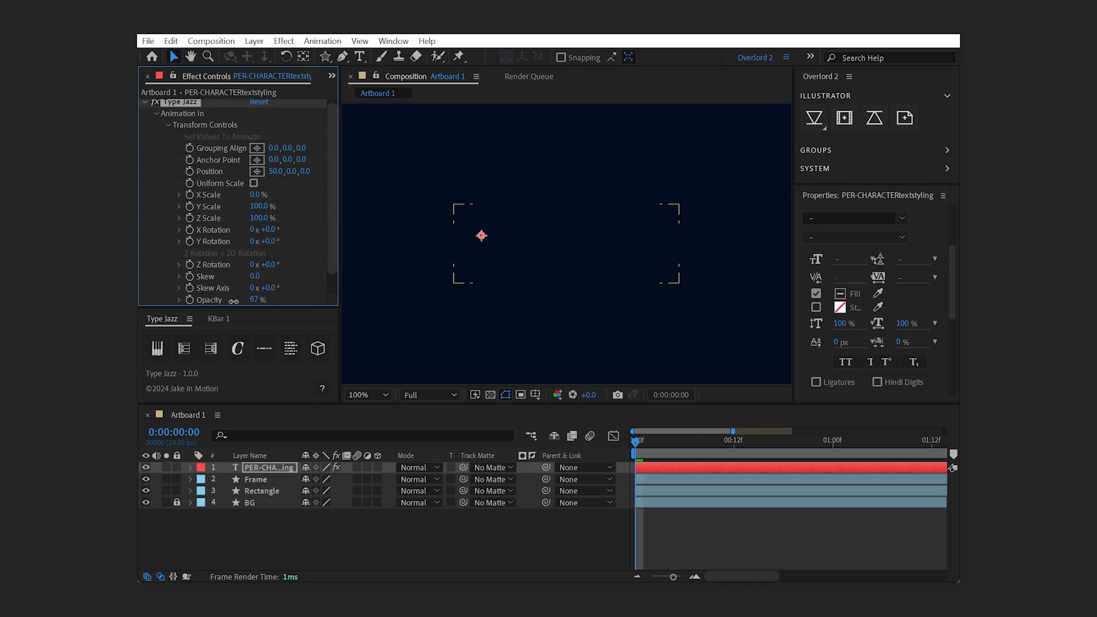